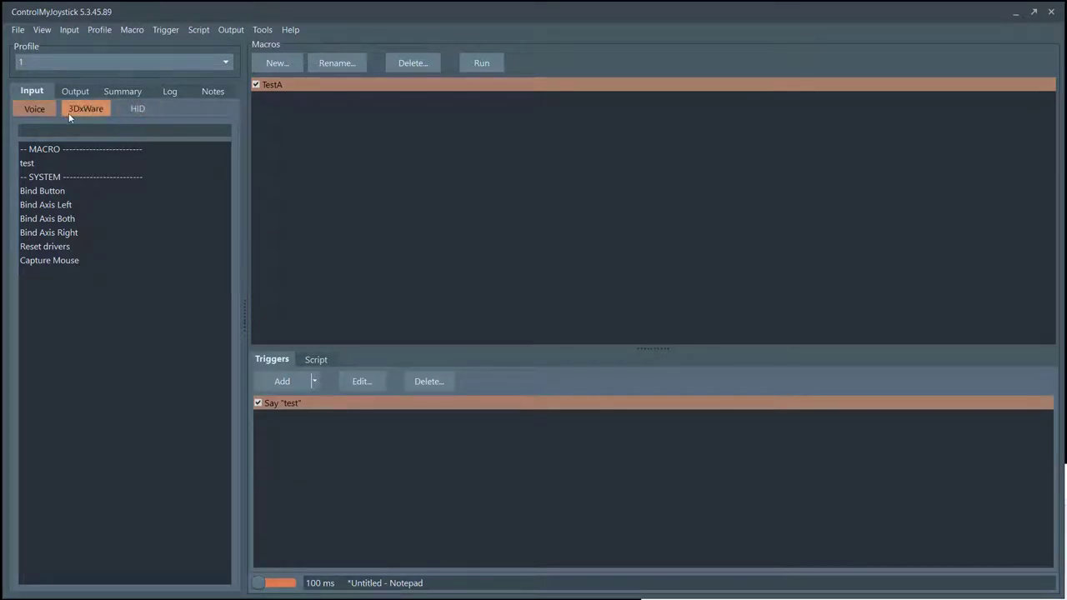
# Show the HID inputs and select the Logitech Extreme 3D as the displayed device.
pyautogui.click(123, 109)
pyautogui.click(101, 143)
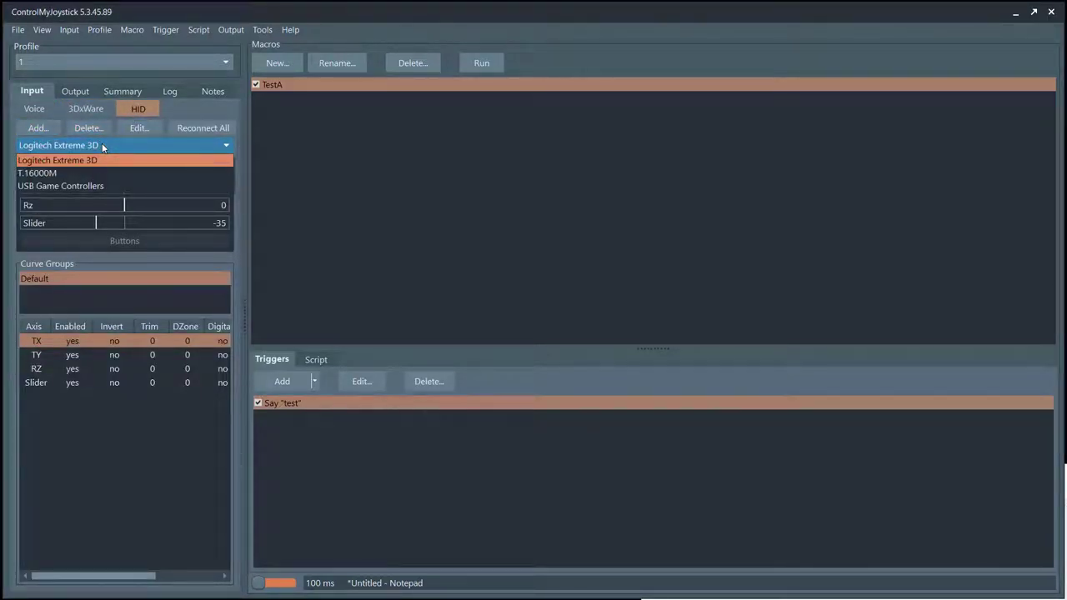
pyautogui.click(92, 160)
# Show the 3DxWare inputs and look through the Default curve group's axes from TX to RZ.
pyautogui.click(90, 109)
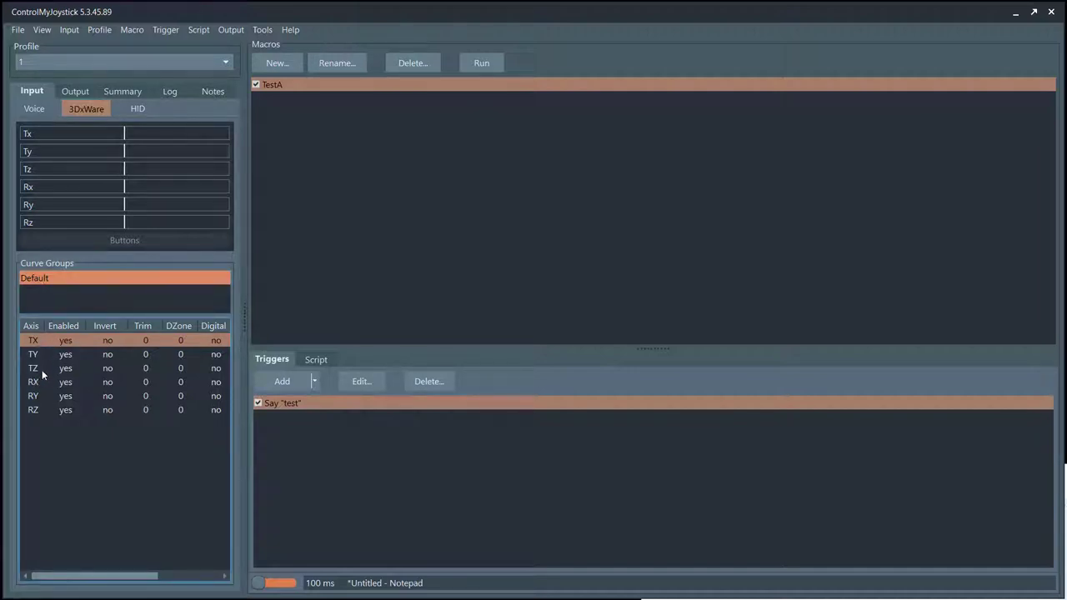
pyautogui.click(39, 345)
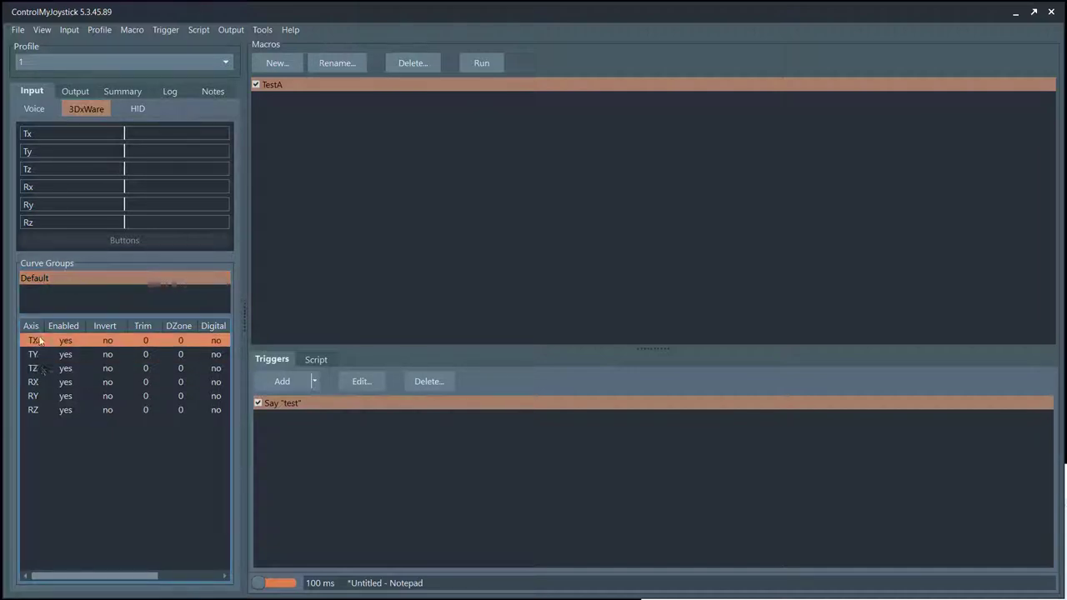
pyautogui.click(44, 409)
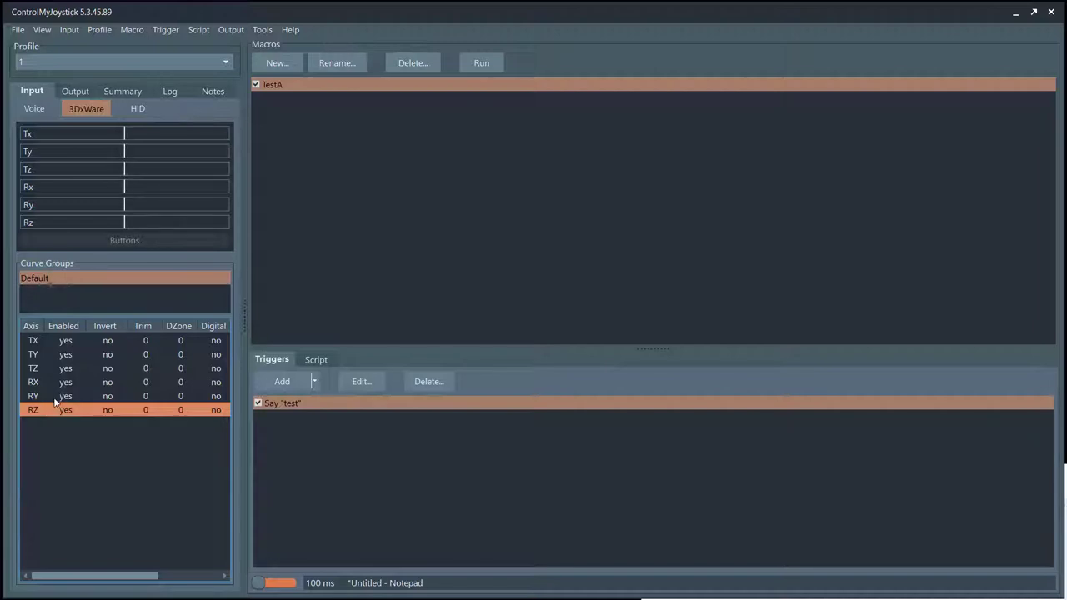
# Switch the displayed HID device to USB Game Controllers and look through its TY and TZ axes.
pyautogui.click(132, 108)
pyautogui.click(86, 143)
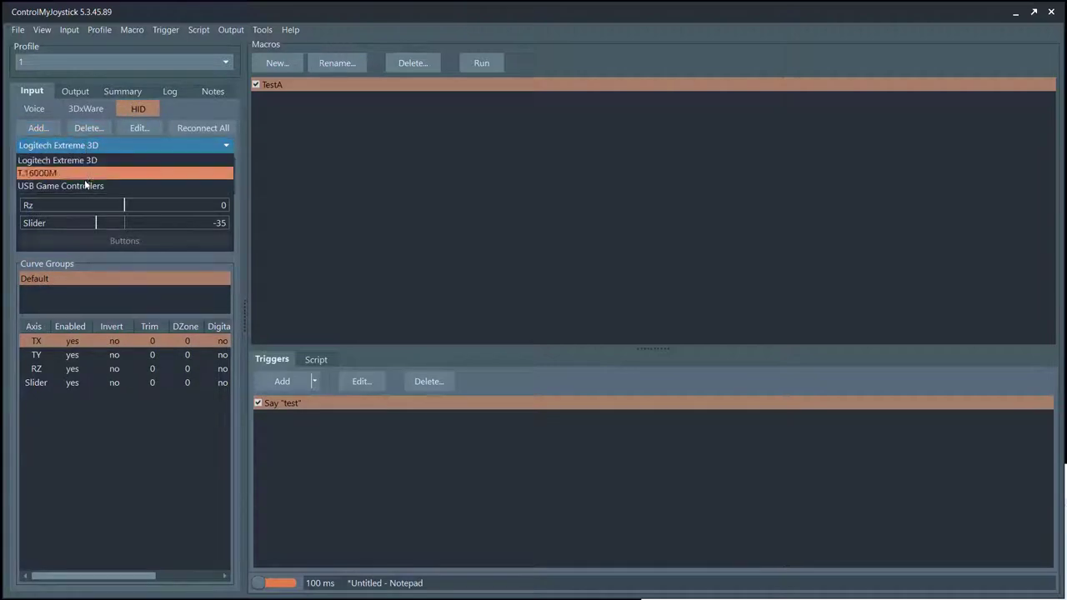
pyautogui.click(83, 186)
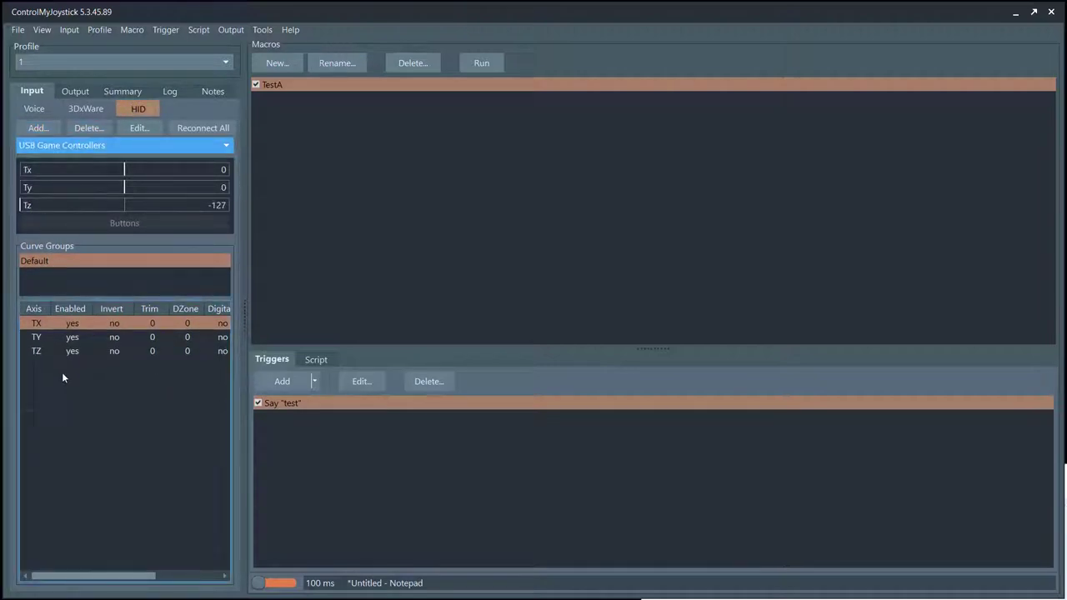
pyautogui.click(46, 343)
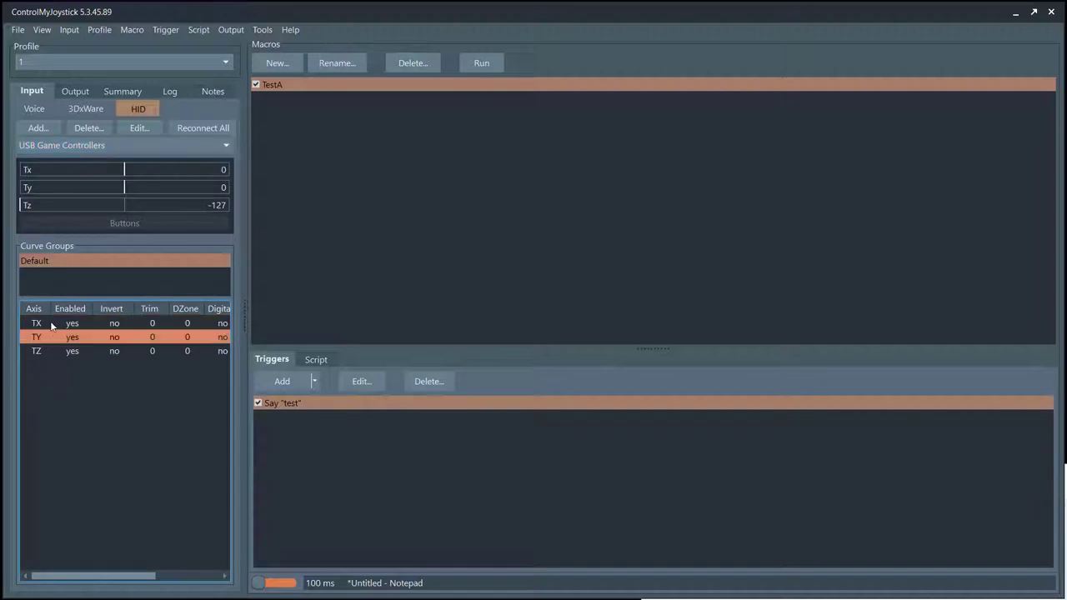
pyautogui.click(52, 351)
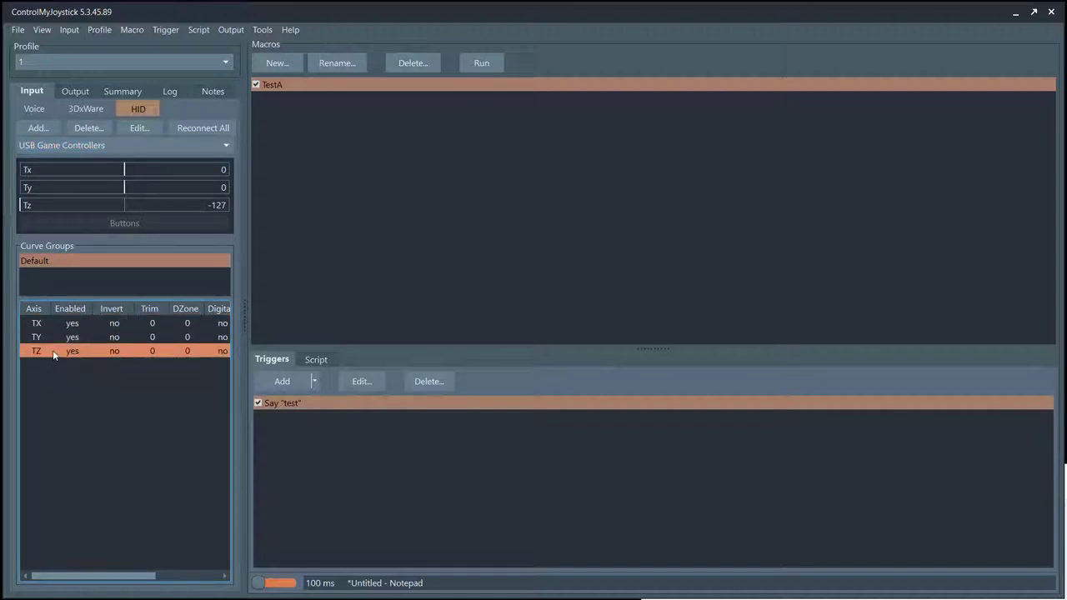
# Return to the 3DxWare inputs and select the RY axis in the Default curve group.
pyautogui.click(92, 111)
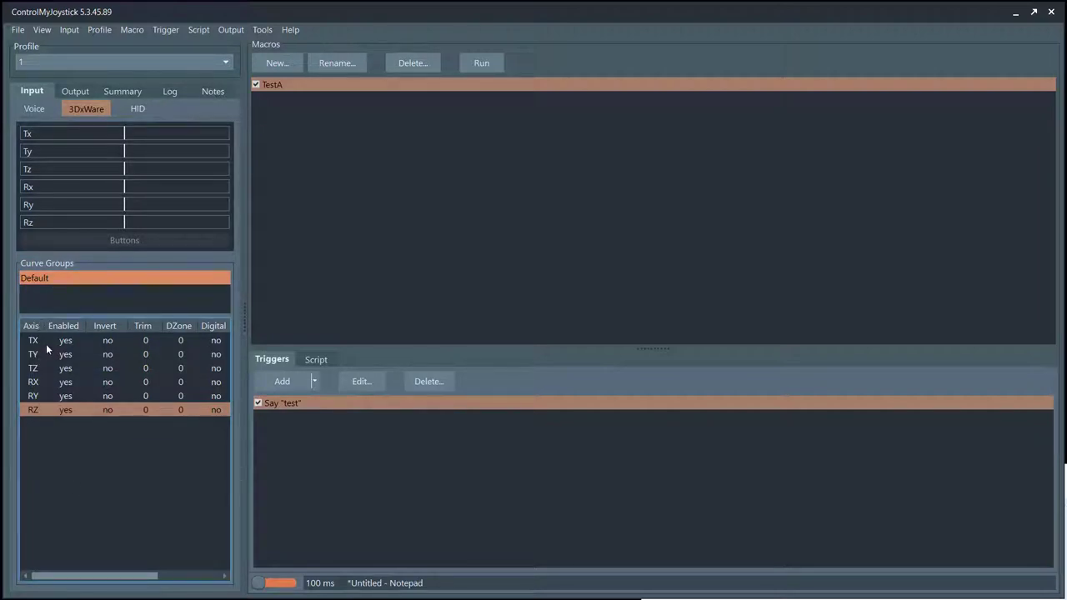
pyautogui.click(46, 342)
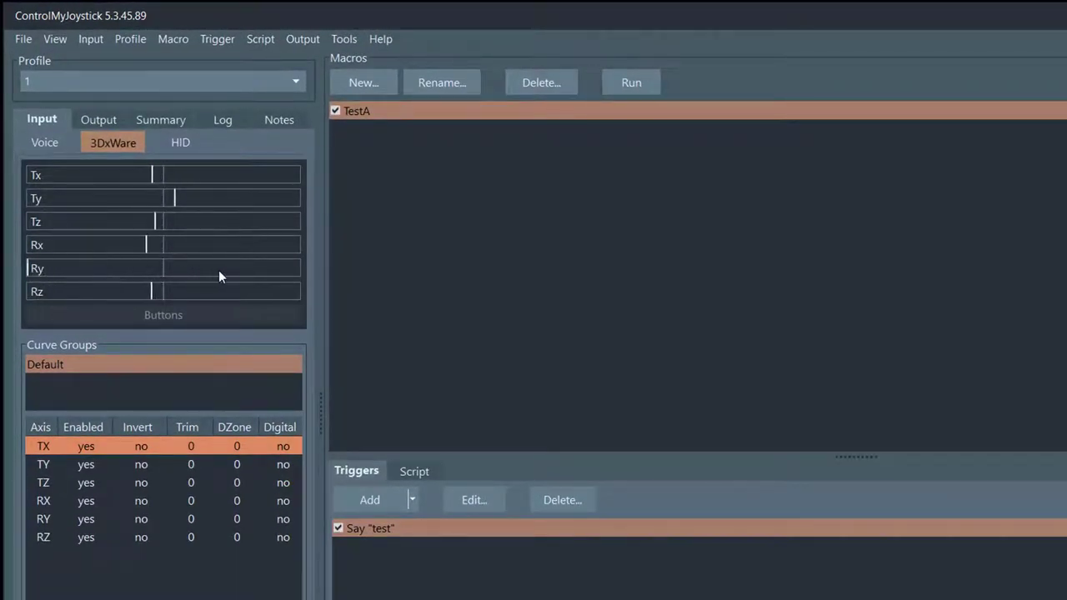
pyautogui.click(62, 522)
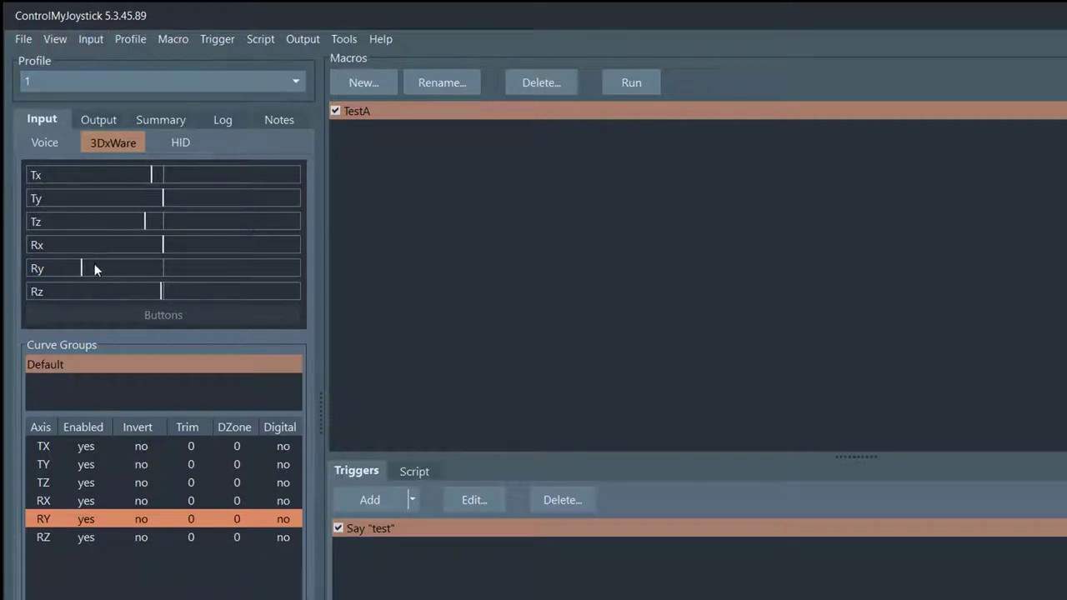
# Set the smoothing depth to 3 in the 3DxWare configuration.
pyautogui.click(88, 39)
pyautogui.click(102, 77)
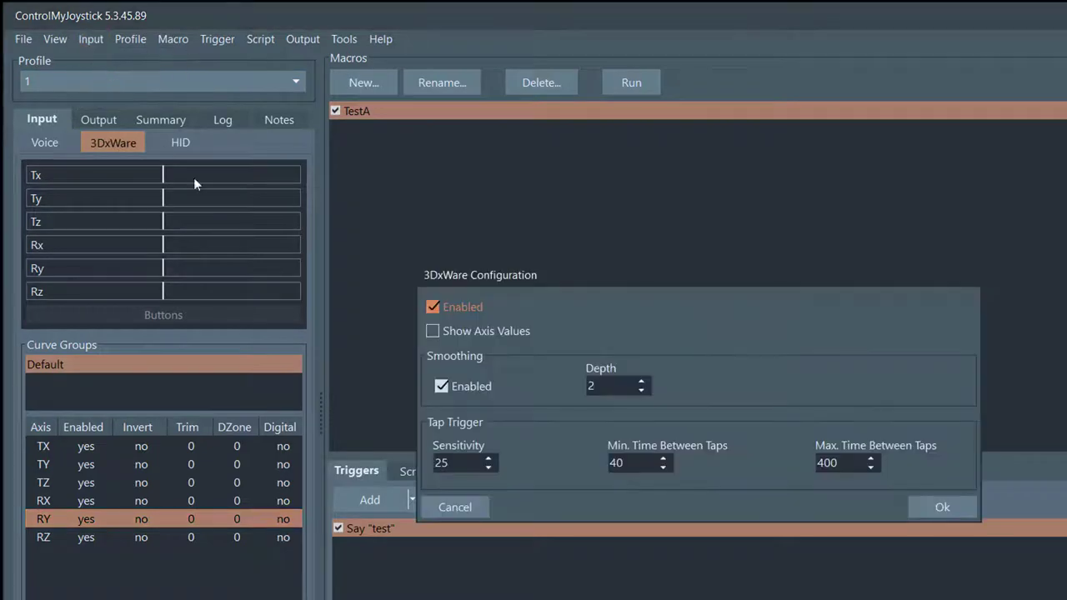
pyautogui.click(643, 381)
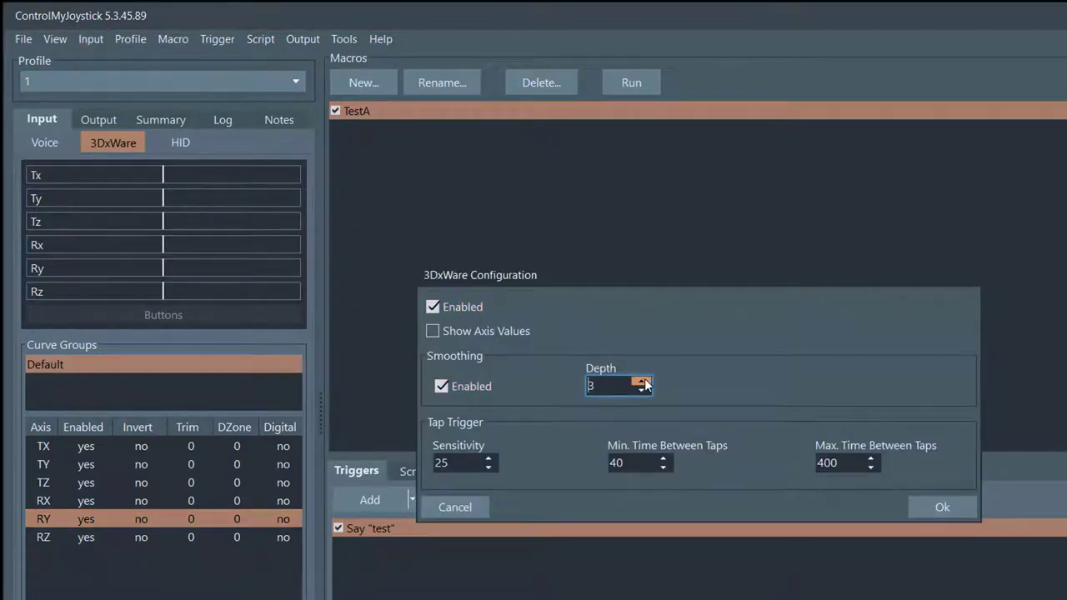
pyautogui.click(935, 509)
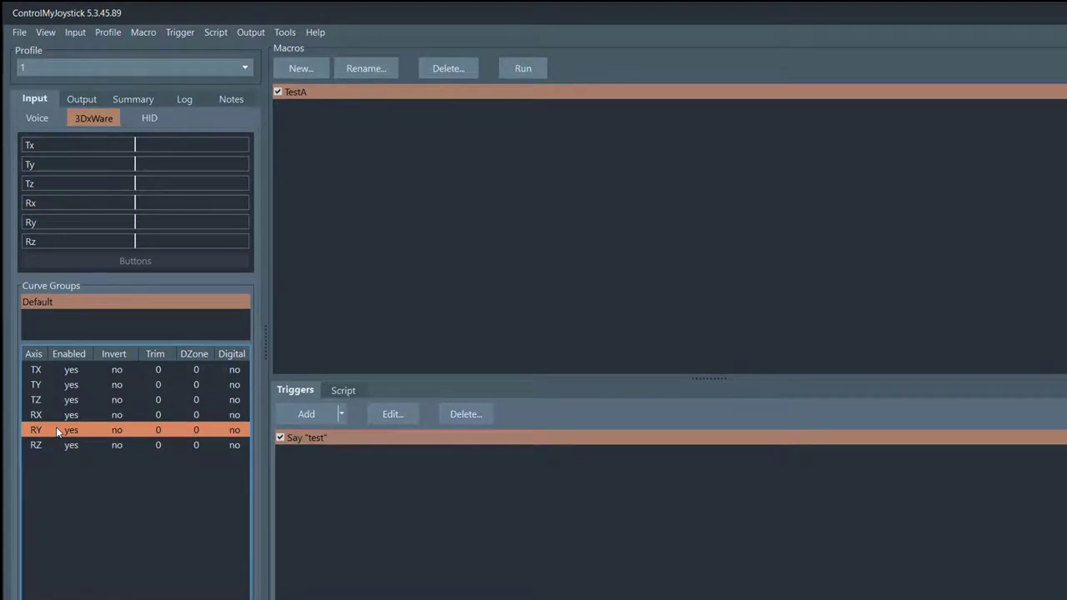
# Open the curve editor for the 3DxWare RY axis and reset its curve.
pyautogui.doubleClick(58, 430)
pyautogui.moveTo(503, 155)
pyautogui.mouseDown()
pyautogui.moveTo(486, 149)
pyautogui.moveTo(500, 157)
pyautogui.mouseUp()
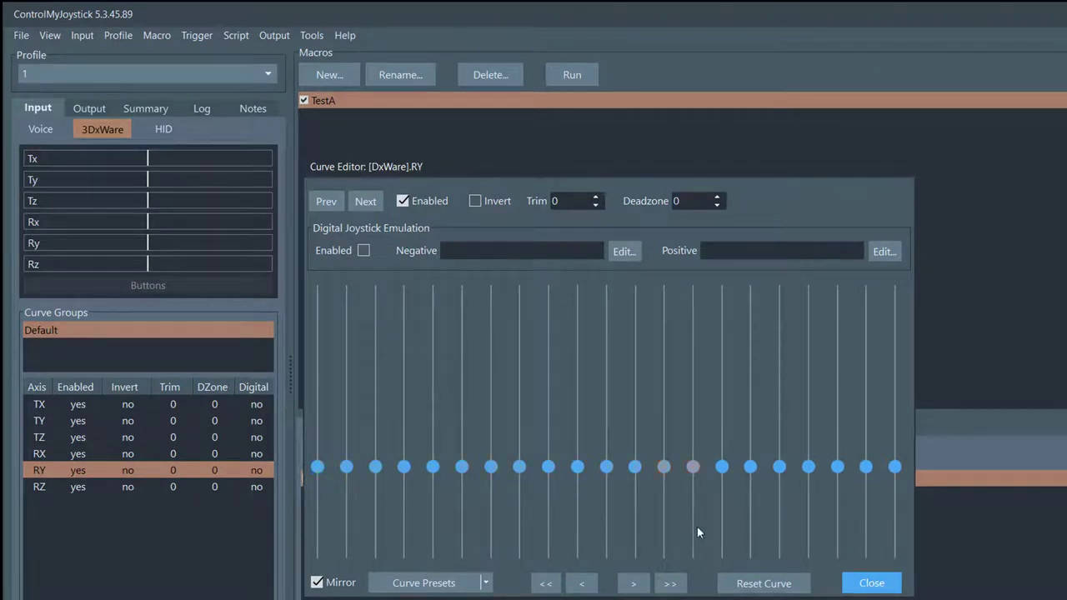
pyautogui.click(764, 585)
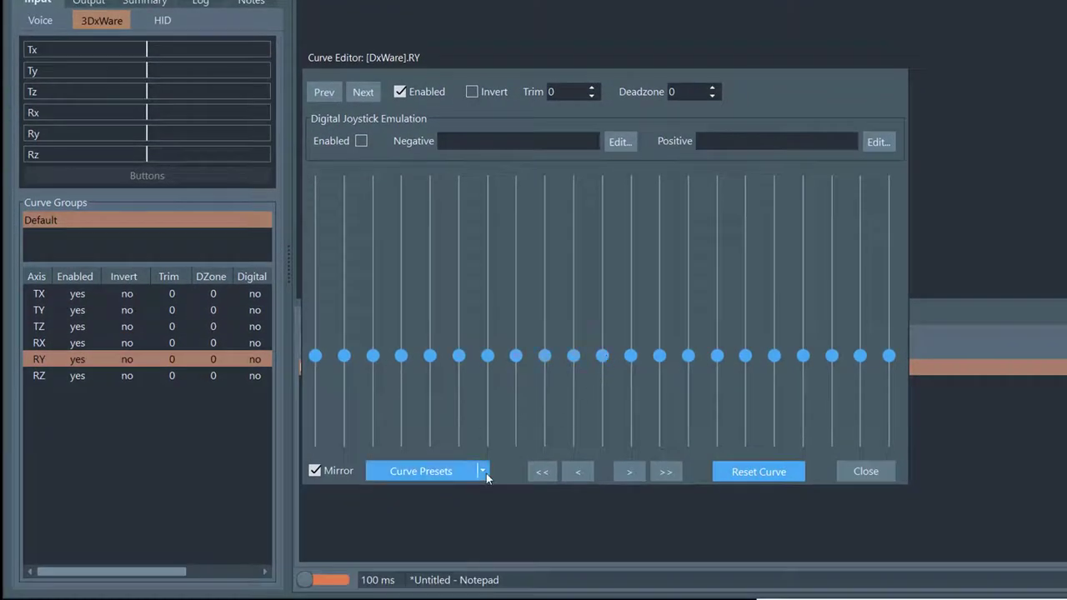
# Try the "Centered - Steep, no explicit deadzone" preset on the RY curve and reset the curve.
pyautogui.click(486, 473)
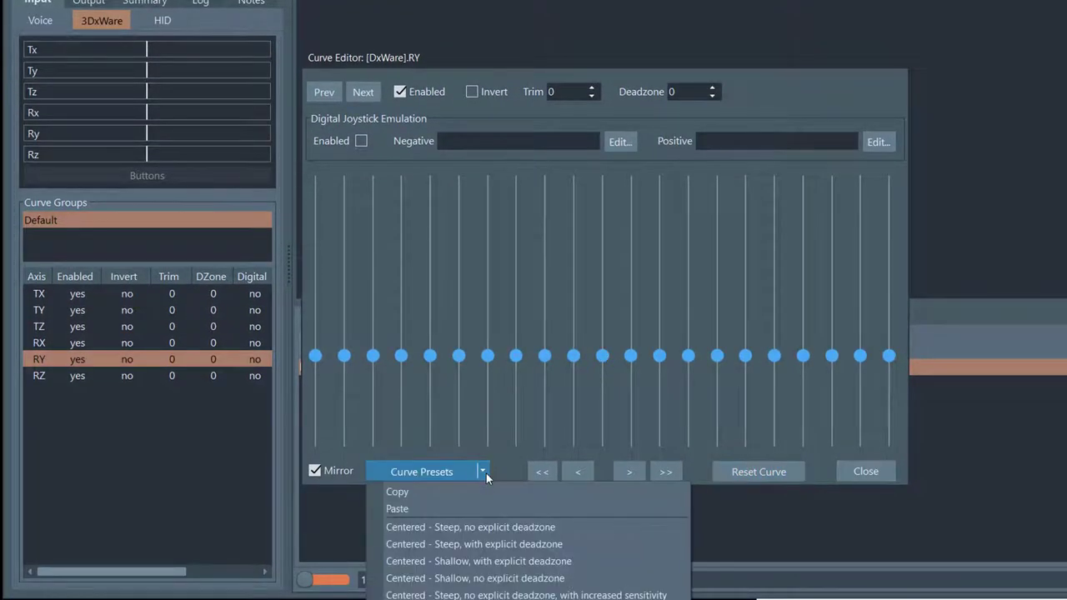
pyautogui.click(493, 529)
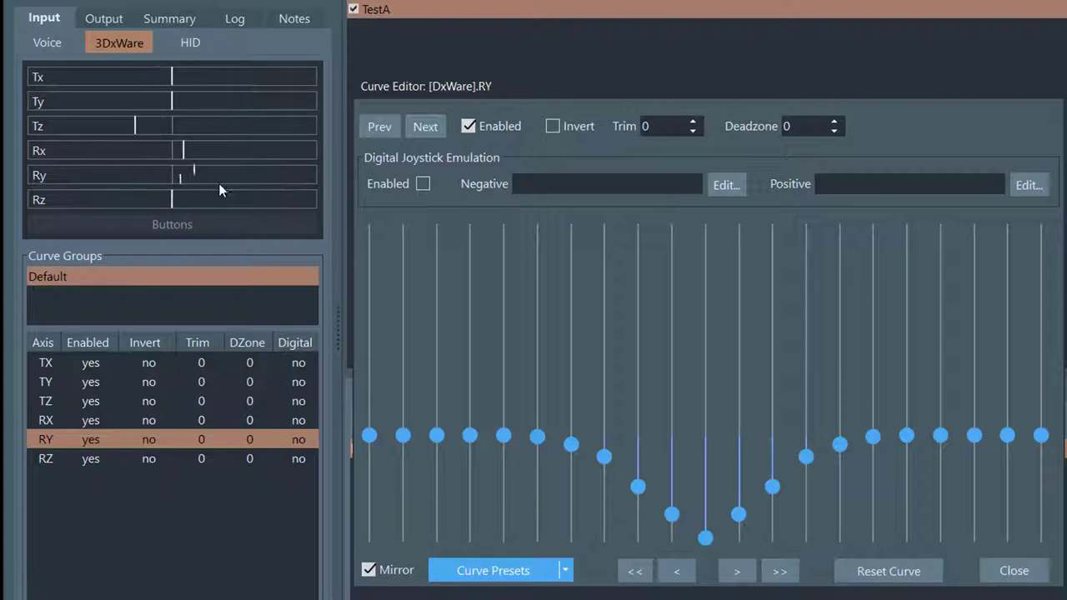
pyautogui.moveTo(621, 471); pyautogui.dragTo(728, 531)
pyautogui.click(728, 531)
pyautogui.click(887, 575)
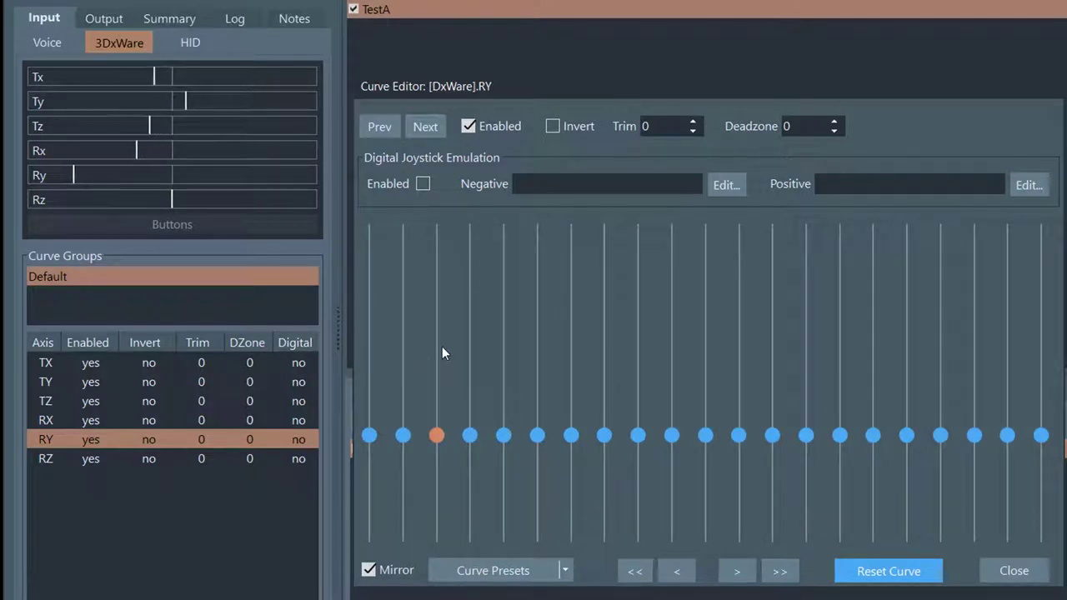
# Try a shallow centered preset on the RY curve, raising the points between the central deadzone and the ends for a steeper response.
pyautogui.click(565, 571)
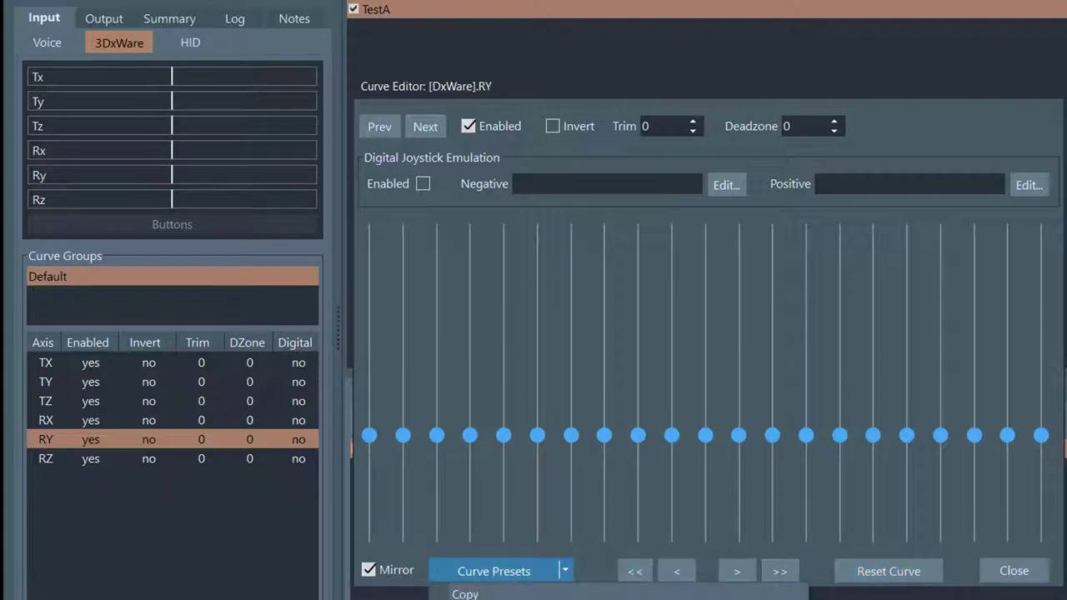
pyautogui.press('Return')
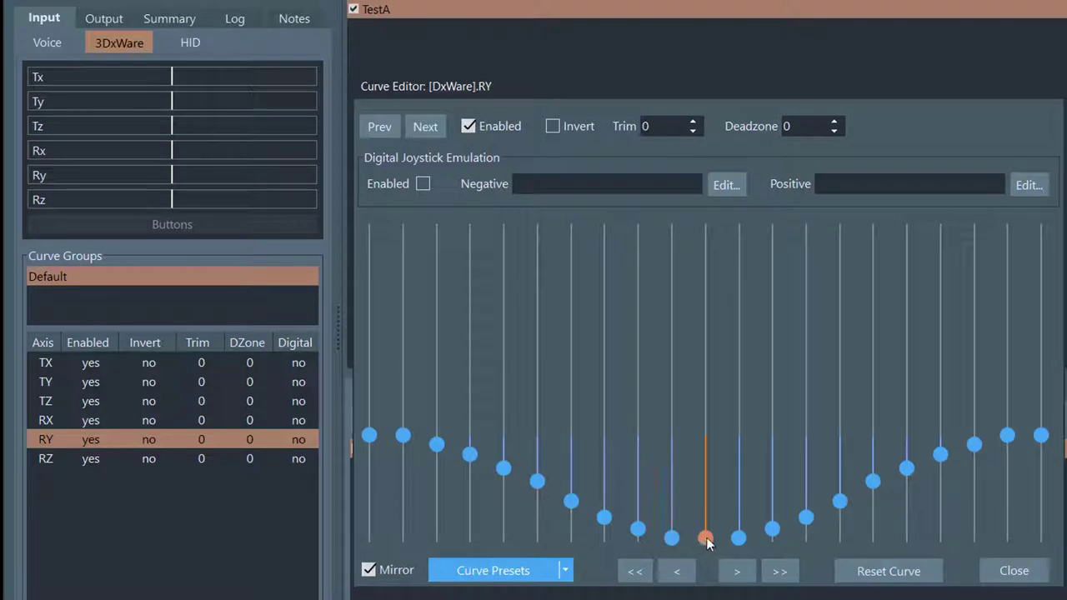
pyautogui.moveTo(637, 534); pyautogui.dragTo(502, 448)
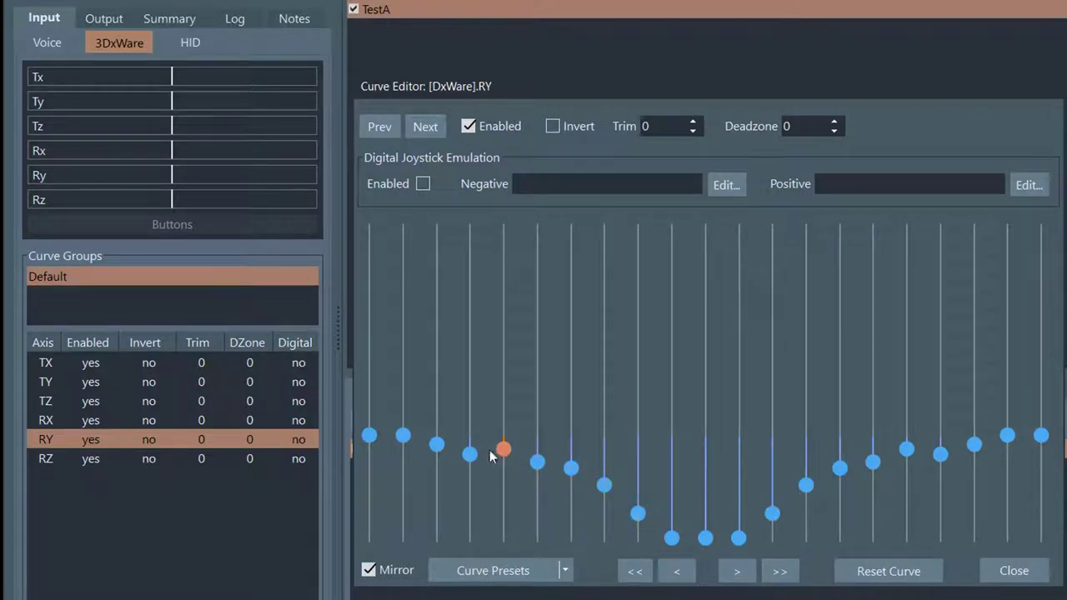
pyautogui.moveTo(470, 454); pyautogui.dragTo(437, 439)
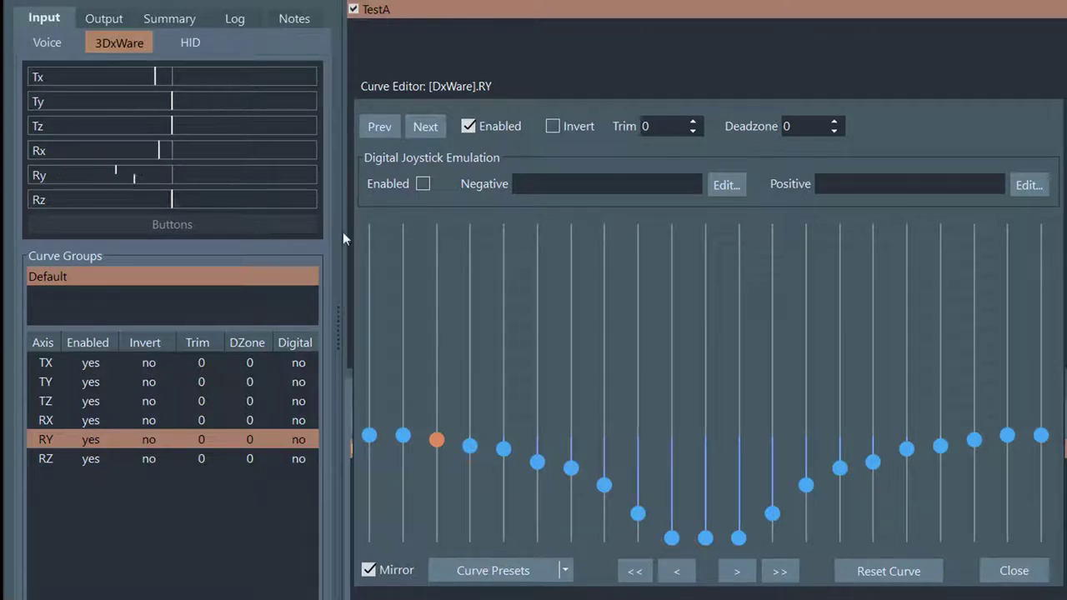
pyautogui.keyDown('ctrl'); pyautogui.click(470, 445); pyautogui.keyUp('ctrl')
# Raise the four outermost points at each end of the RY curve in a rising slope, with mirroring on.
pyautogui.moveTo(366, 437); pyautogui.dragTo(371, 367)
pyautogui.moveTo(403, 434); pyautogui.dragTo(404, 390)
pyautogui.moveTo(440, 442); pyautogui.dragTo(439, 414)
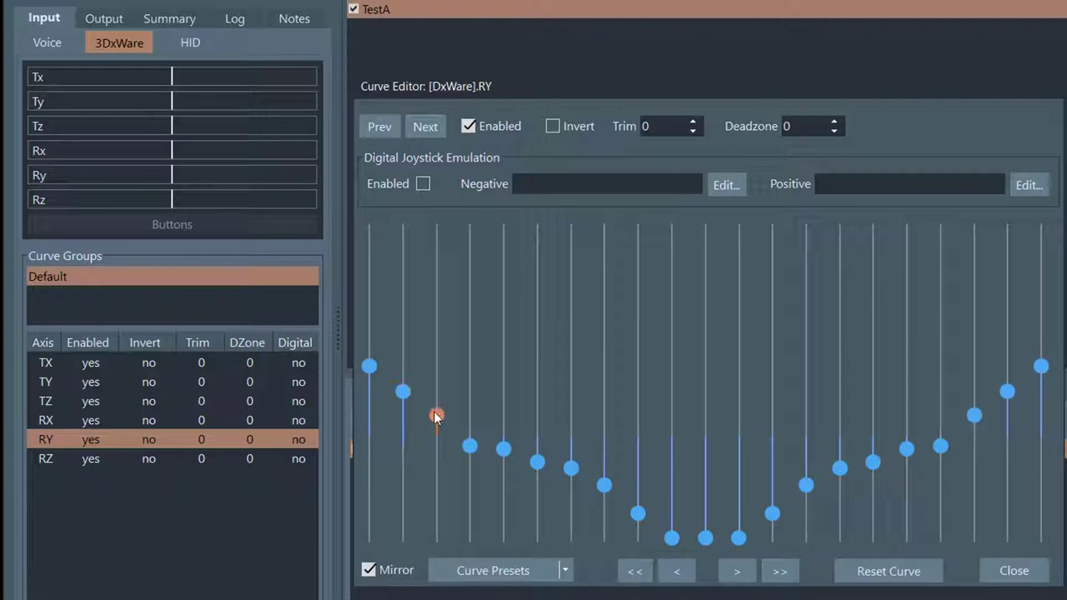
pyautogui.moveTo(475, 447); pyautogui.dragTo(465, 433)
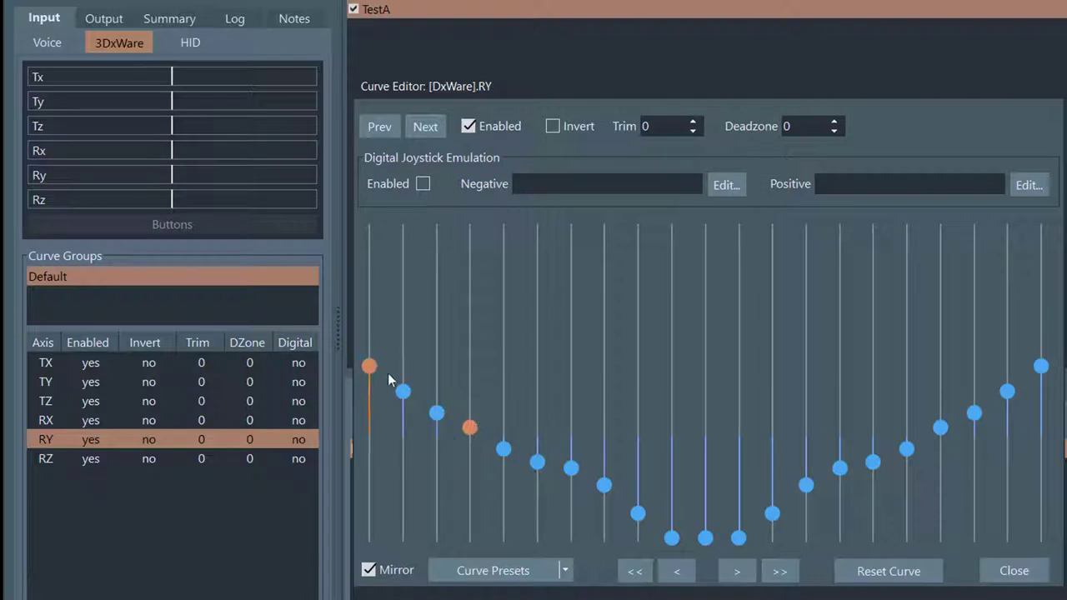
pyautogui.click(574, 406)
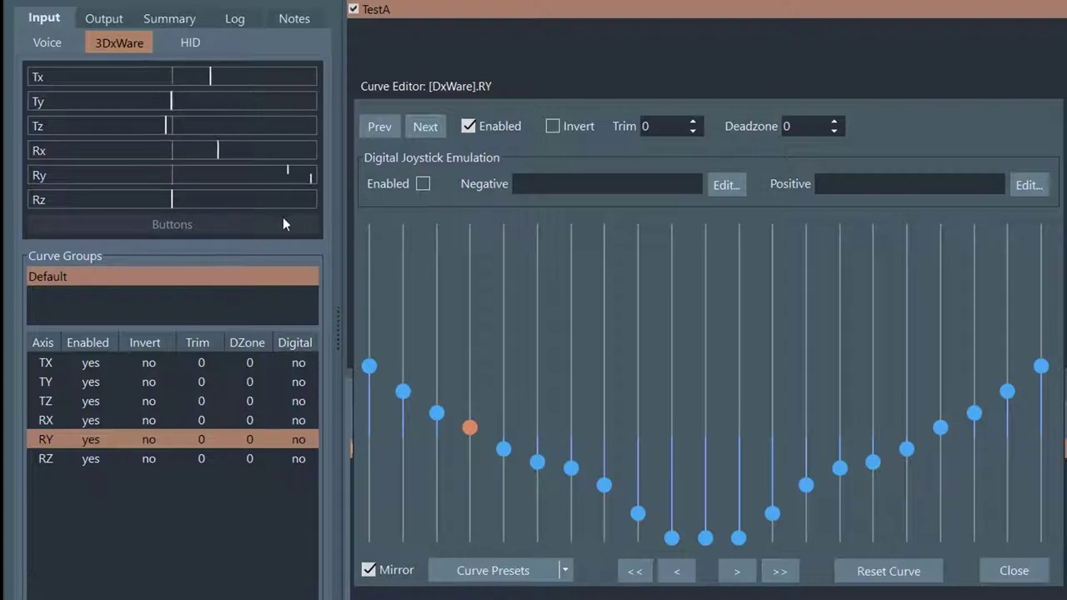
# Reset the RY curve and apply a centered preset with increased sensitivity.
pyautogui.click(883, 571)
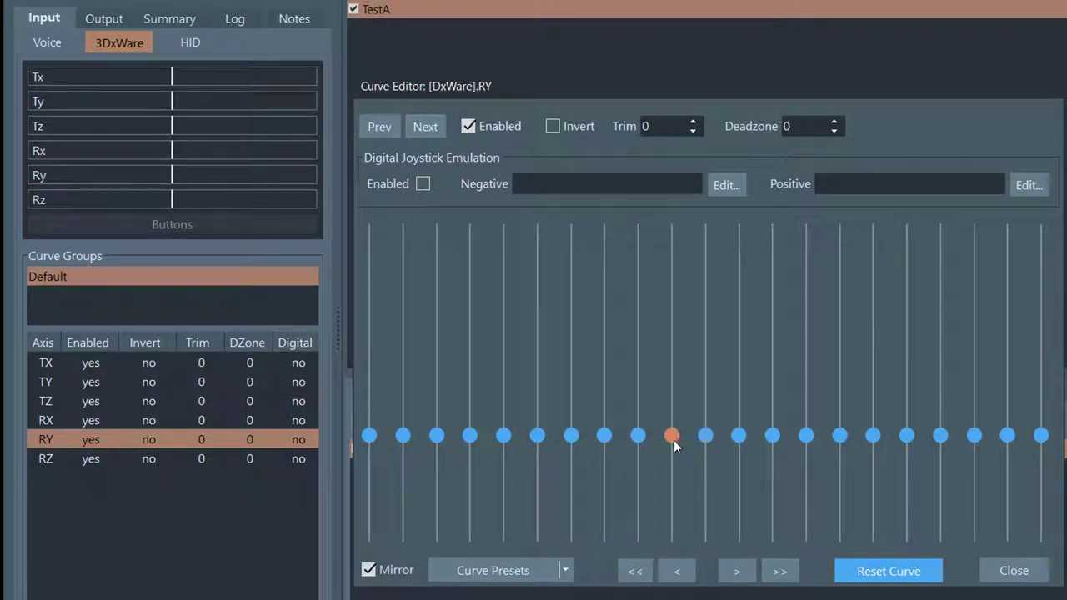
pyautogui.click(570, 570)
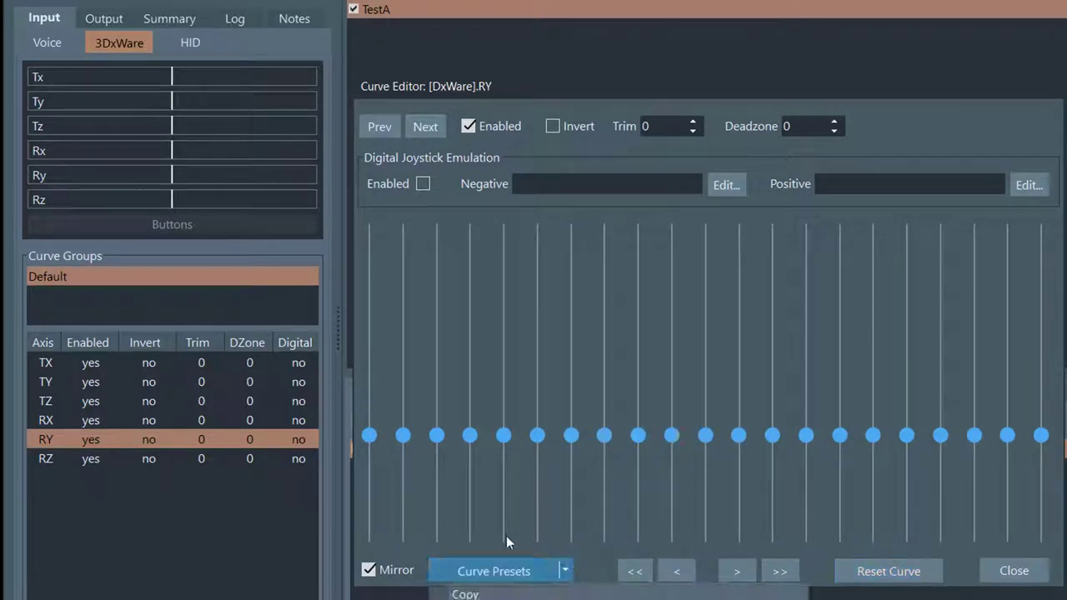
pyautogui.press('Return')
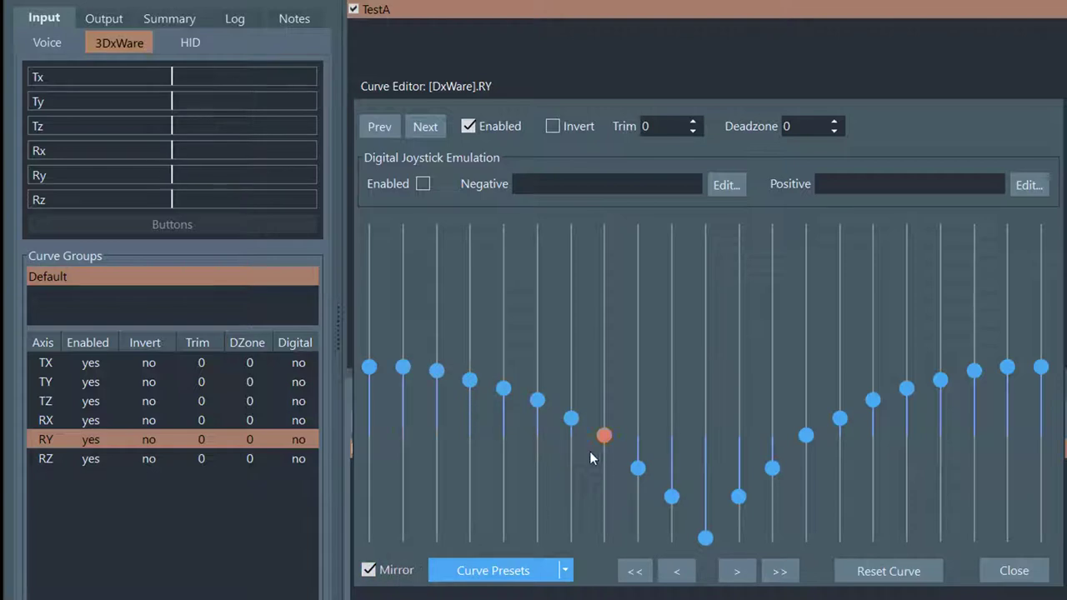
# Lower the seventh RY curve point with its mirrored partner, turn Mirror off and raise only the seventh point again.
pyautogui.moveTo(567, 427); pyautogui.dragTo(570, 463)
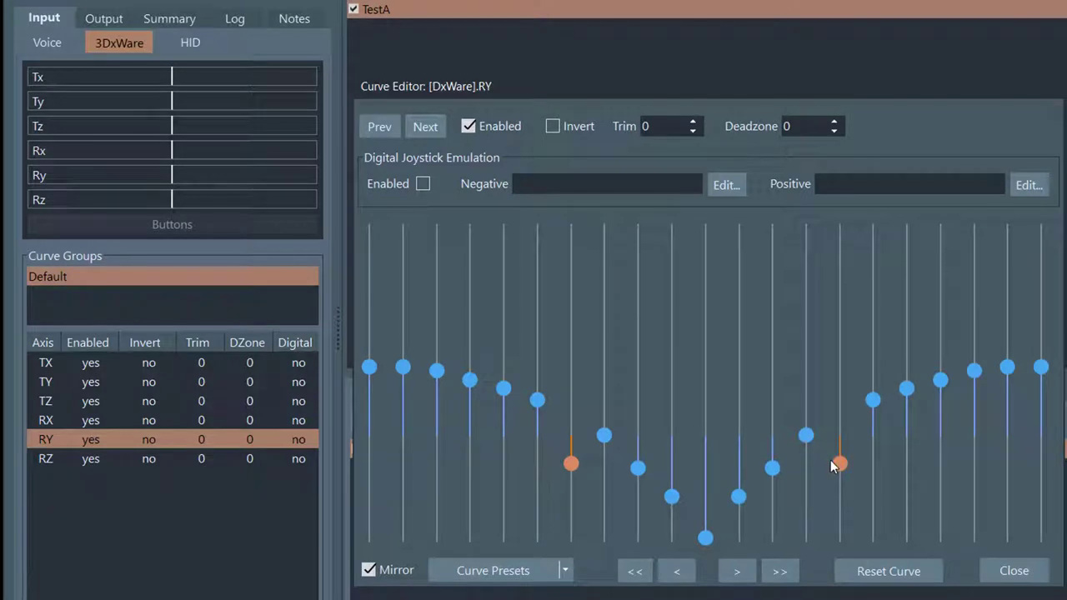
pyautogui.click(368, 569)
pyautogui.moveTo(564, 464); pyautogui.dragTo(559, 419)
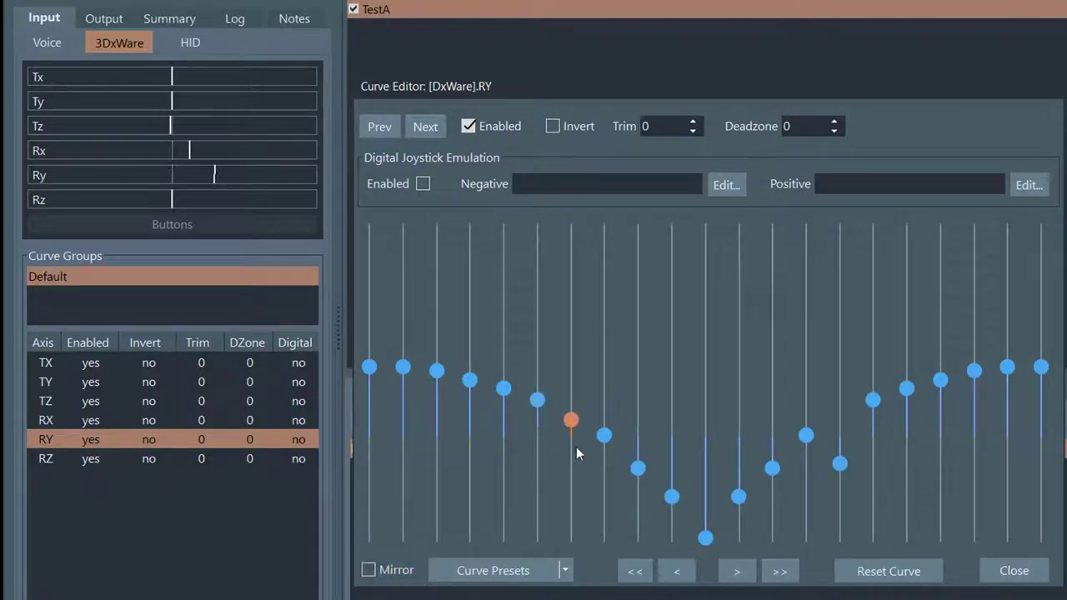
# Turn Mirror back on, realign the seventh RY point and its partner with the curve, and close the curve editor.
pyautogui.click(368, 569)
pyautogui.moveTo(570, 421)
pyautogui.mouseDown()
pyautogui.moveTo(570, 444)
pyautogui.moveTo(570, 417)
pyautogui.mouseUp()
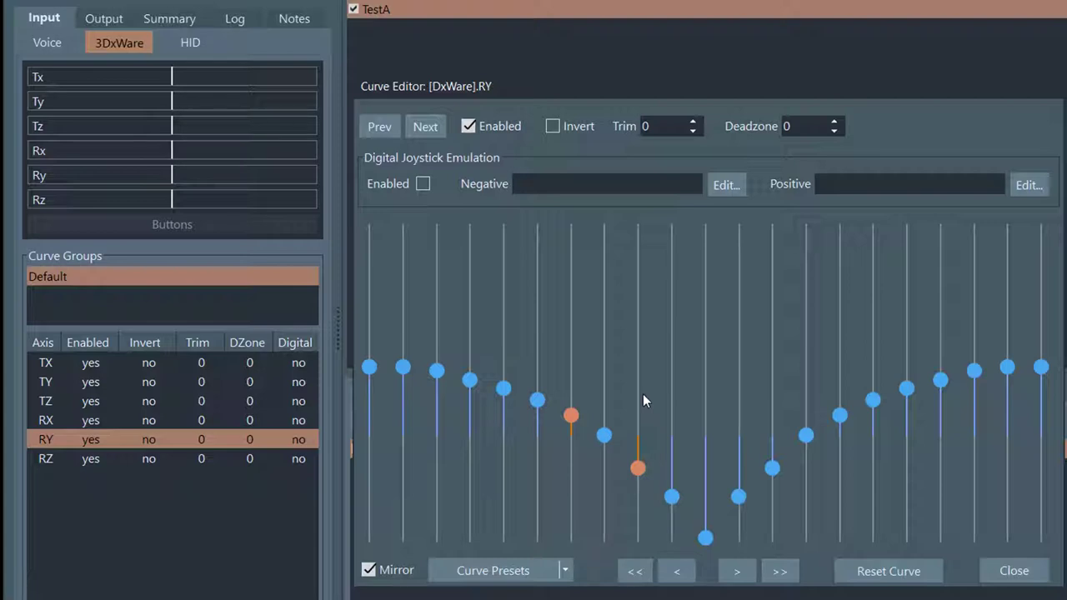
pyautogui.press('Left')
pyautogui.click(1010, 570)
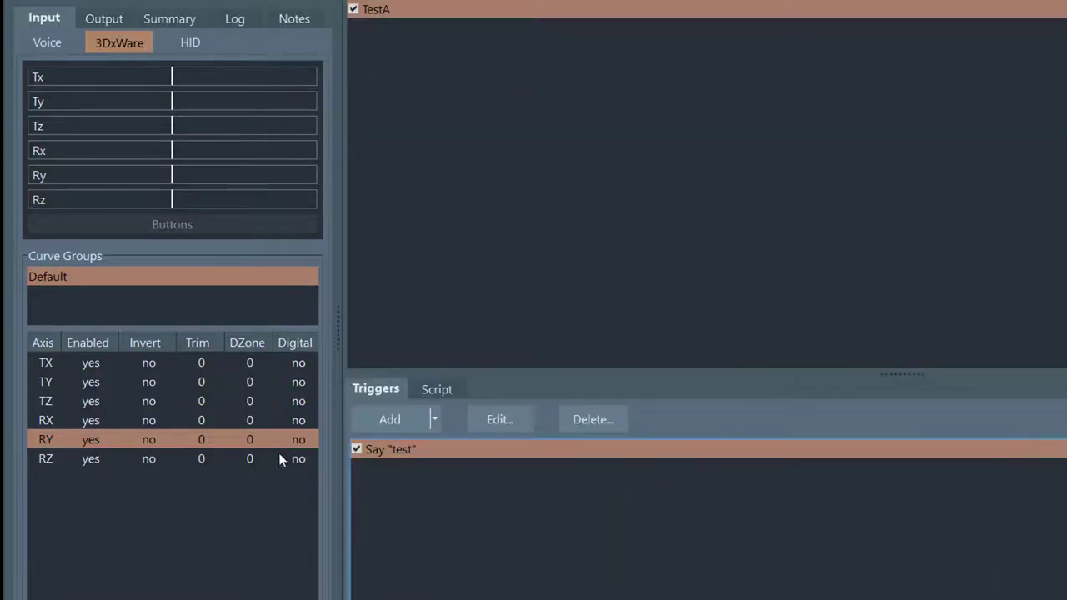
# Open the RZ axis curve and lower its center point to the minimum, with the two neighbors on each side stepping down toward it.
pyautogui.doubleClick(107, 460)
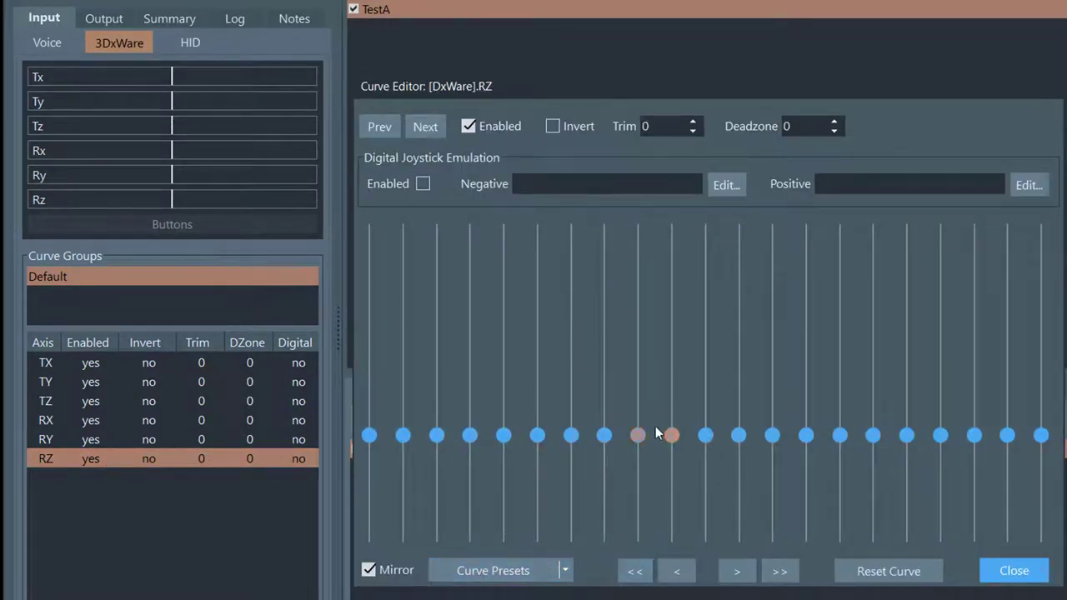
pyautogui.moveTo(716, 436); pyautogui.dragTo(705, 538)
pyautogui.moveTo(671, 435); pyautogui.dragTo(651, 490)
pyautogui.moveTo(638, 435); pyautogui.dragTo(638, 467)
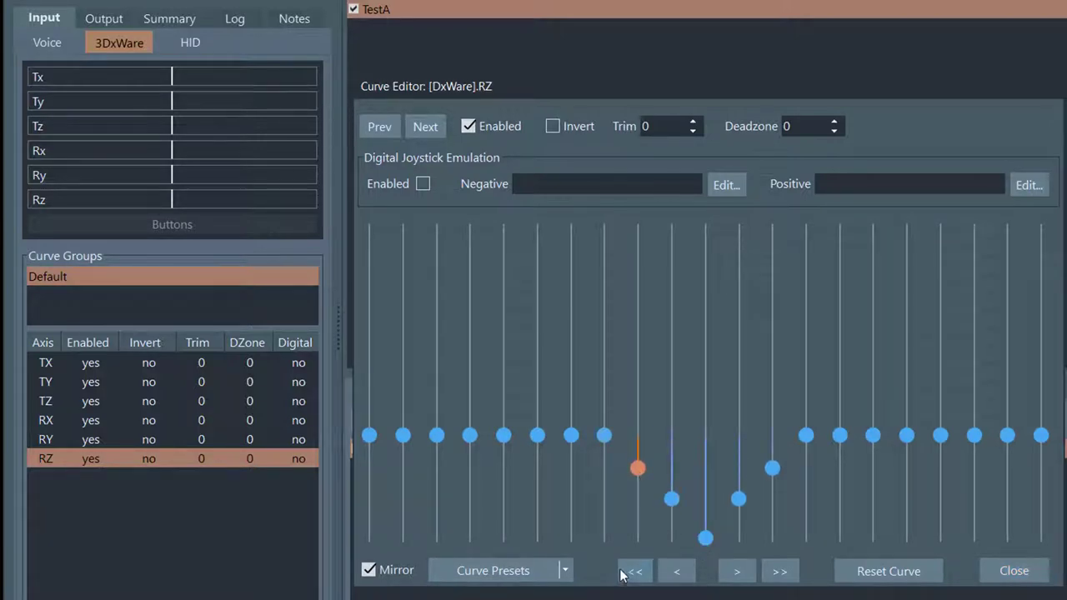
# Close the RZ curve, open the RY axis curve and advance through the axes to TX.
pyautogui.click(1013, 571)
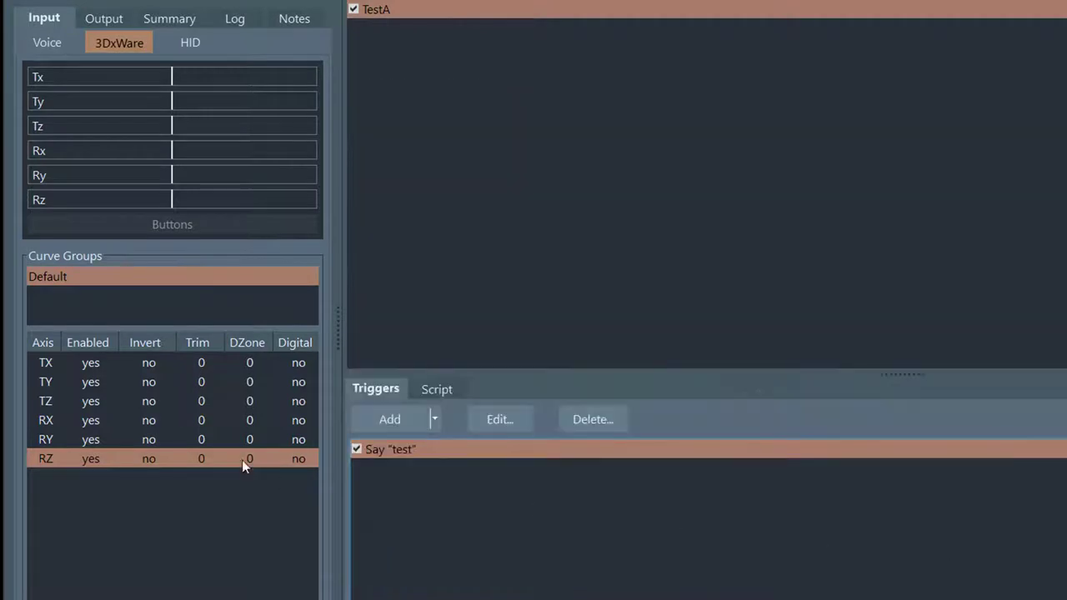
pyautogui.doubleClick(155, 440)
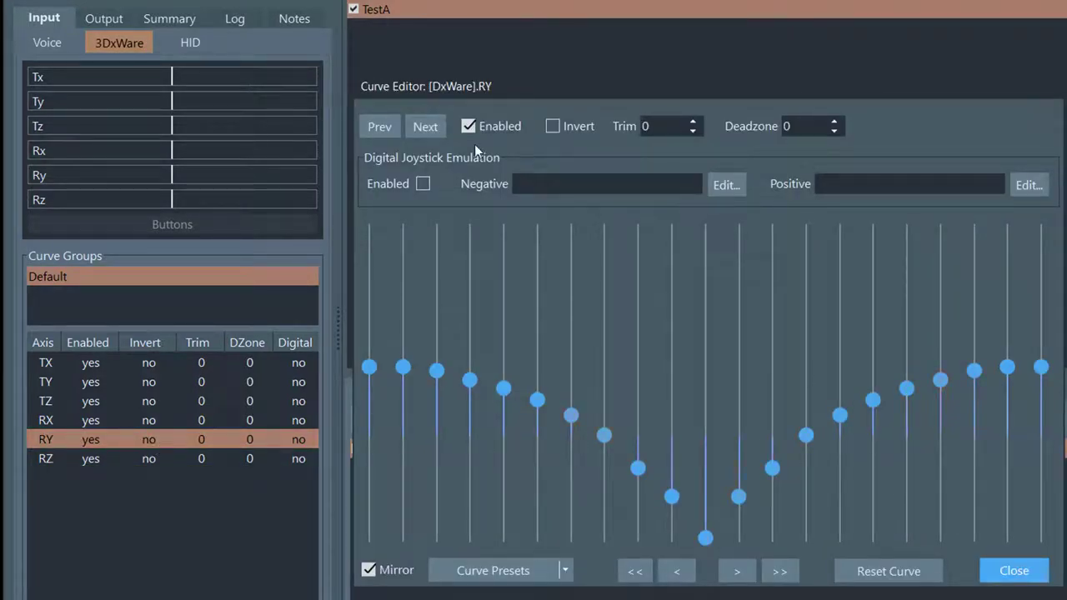
pyautogui.click(434, 128)
pyautogui.click(434, 129)
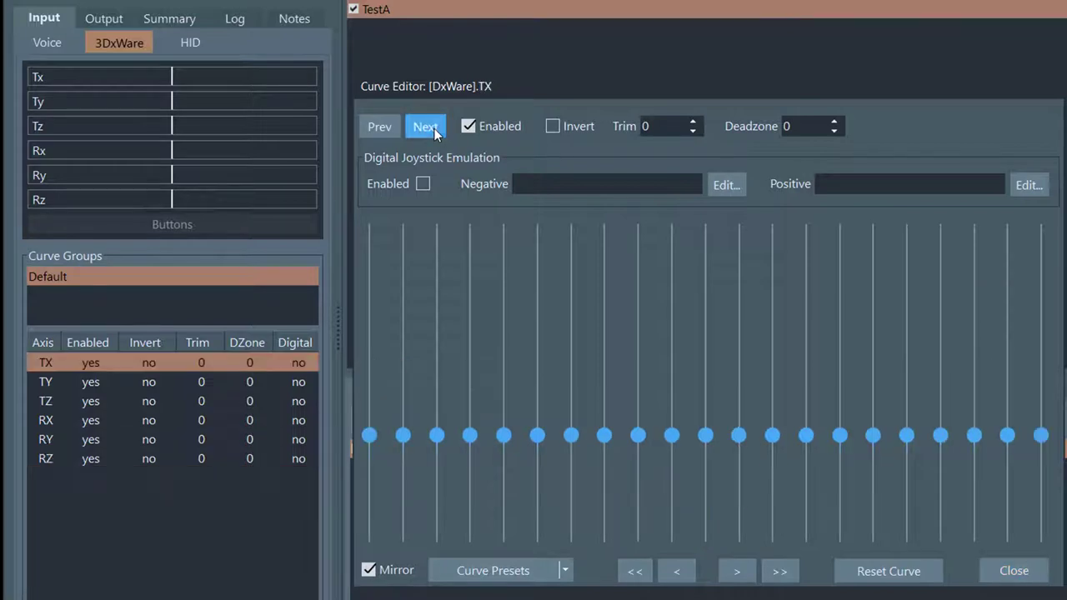
# Go back one axis from TX, and page forward through all six axis curves twice, stopping on RZ.
pyautogui.click(379, 126)
pyautogui.click(430, 130)
pyautogui.click(428, 129)
pyautogui.click(428, 130)
pyautogui.click(427, 129)
pyautogui.click(427, 130)
pyautogui.click(427, 129)
pyautogui.click(426, 130)
pyautogui.click(427, 129)
pyautogui.click(427, 129)
pyautogui.click(427, 130)
pyautogui.click(426, 129)
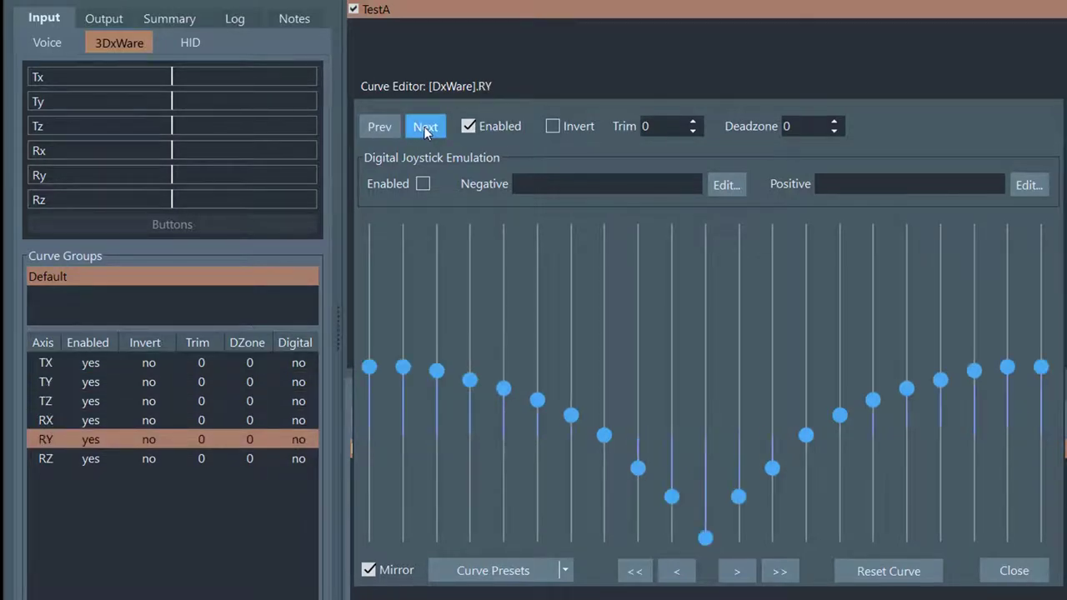
pyautogui.click(425, 129)
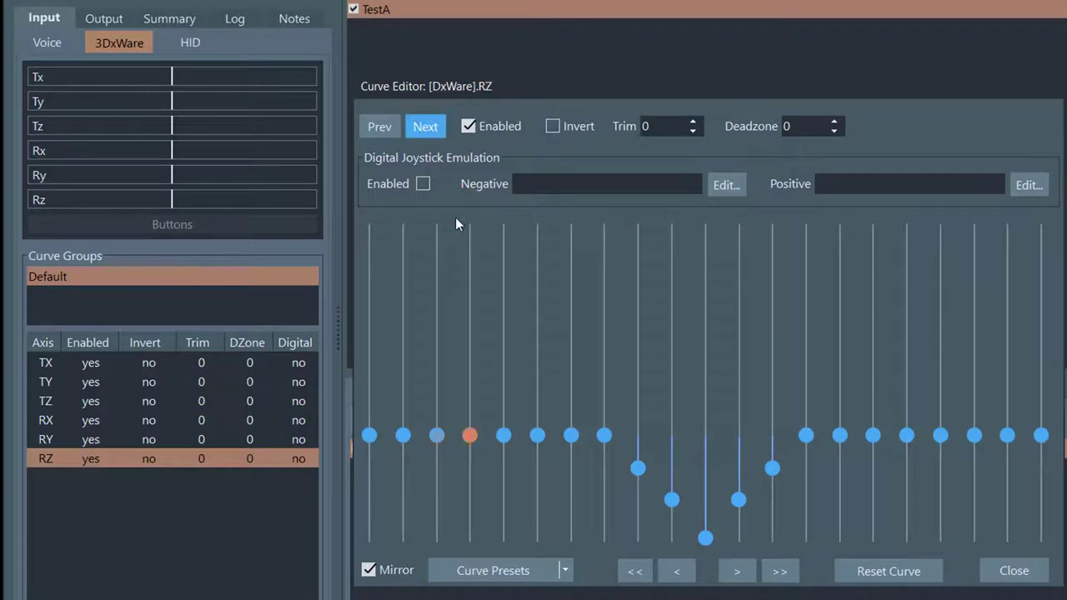
# Disable the RZ axis and enable it again.
pyautogui.click(469, 126)
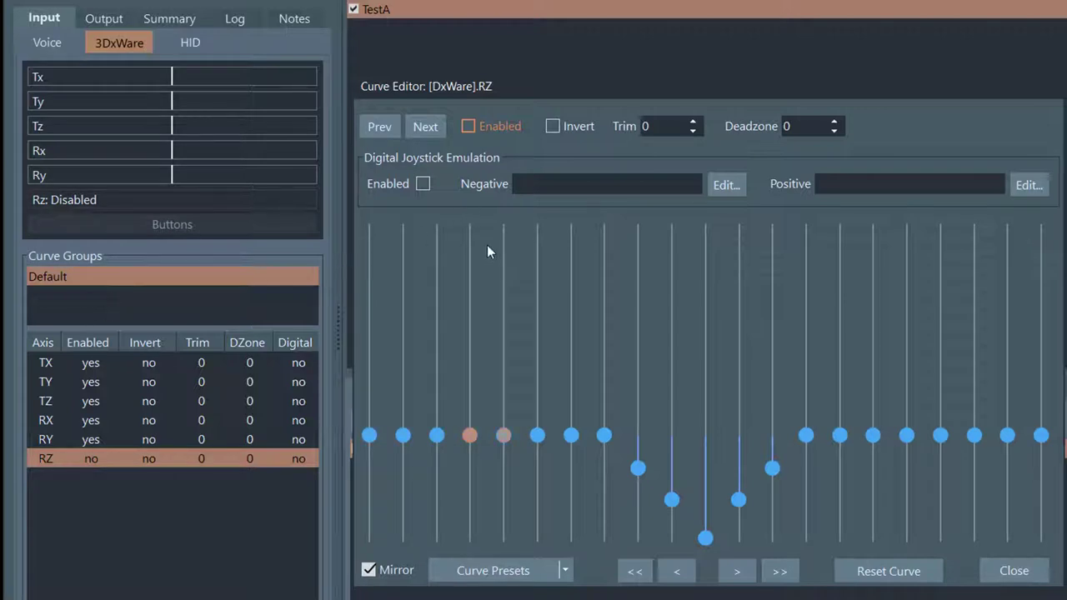
pyautogui.click(467, 126)
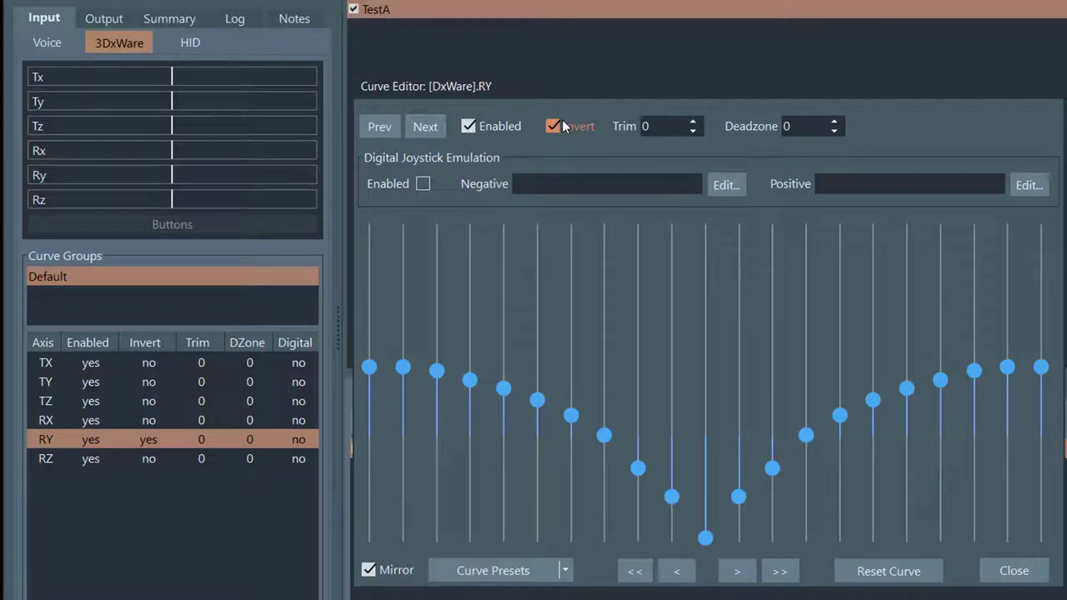
# Turn off inversion for the RY axis.
pyautogui.click(561, 123)
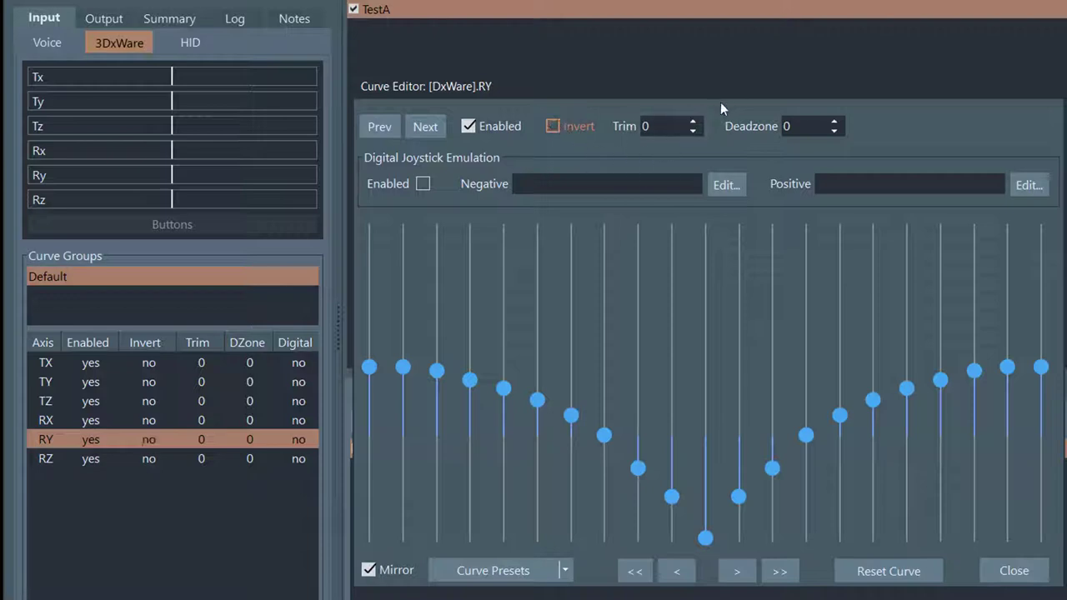